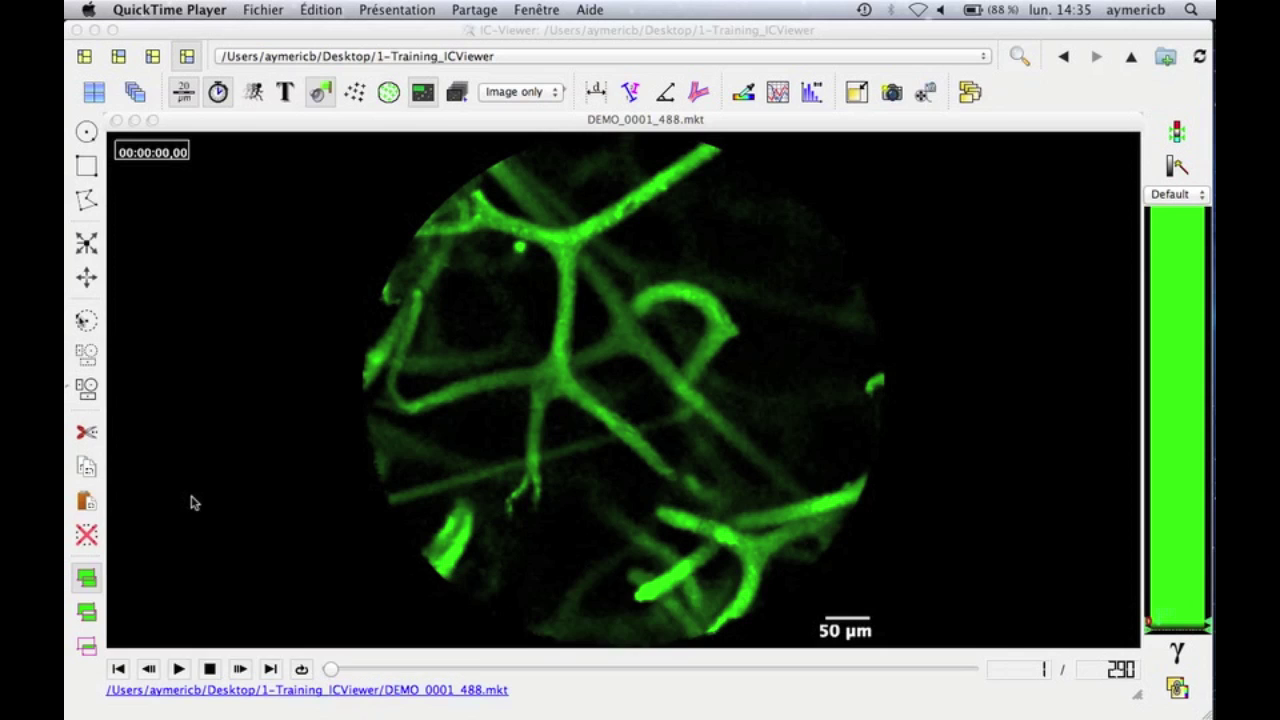
Start mosaicing the DEMO_0001_488.mkt sequence in Manual mode and skip the shadow remover
left_click(969, 92)
left_click(969, 92)
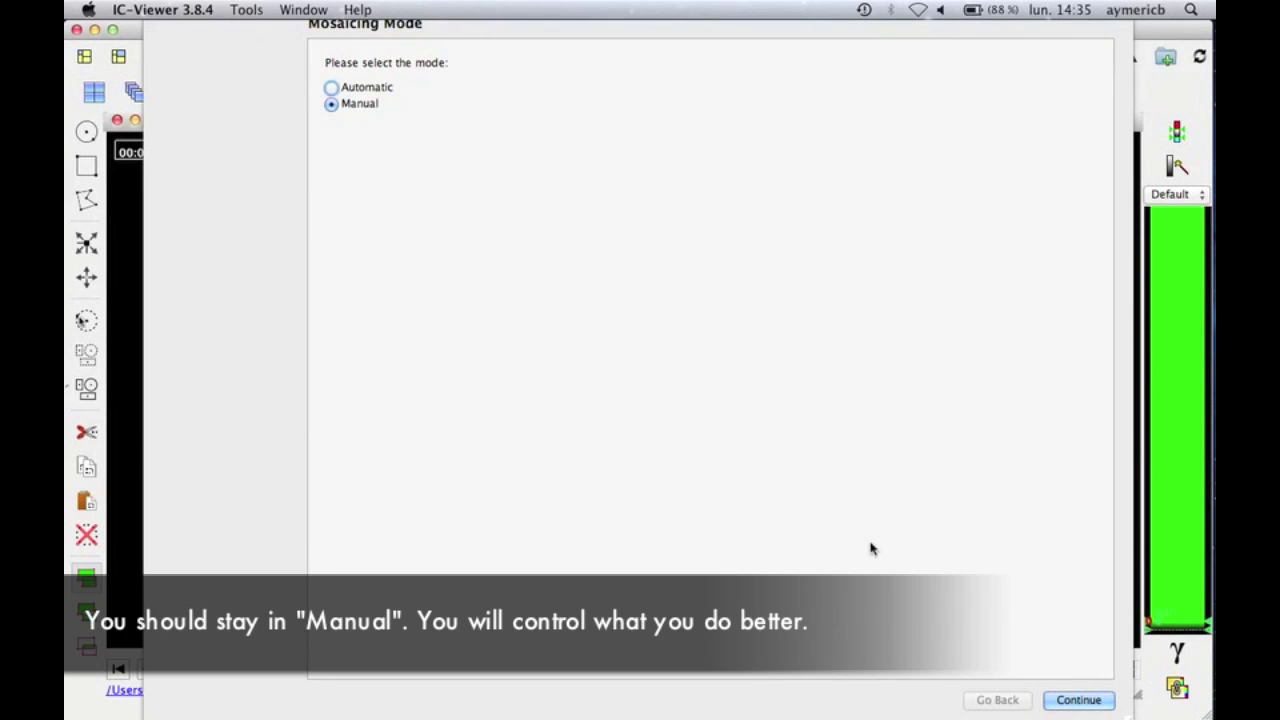
left_click(1079, 700)
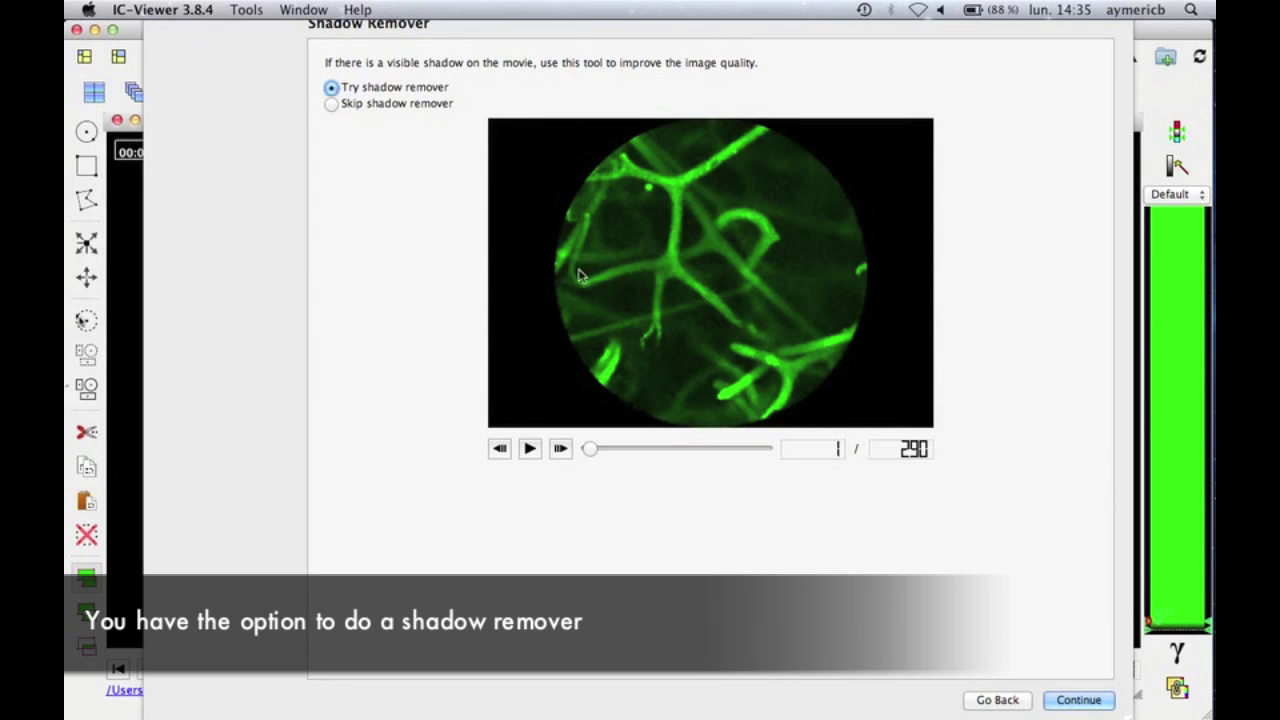
left_click(334, 105)
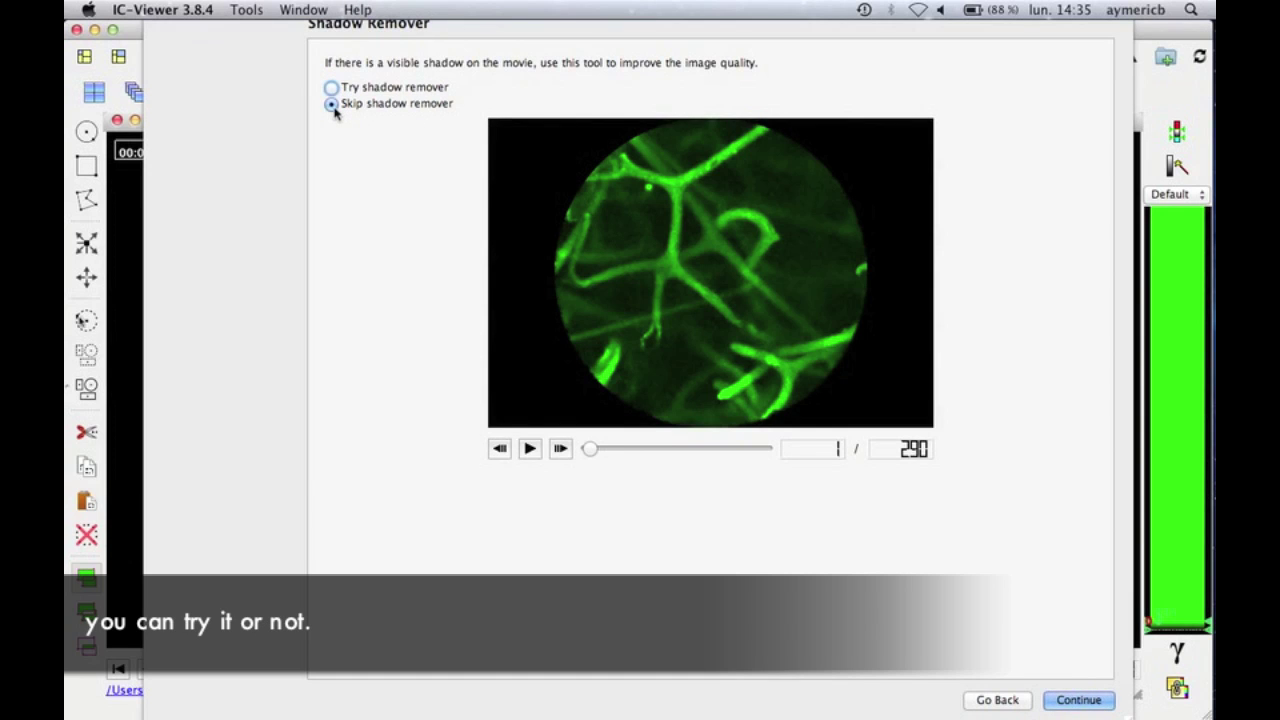
left_click(1089, 700)
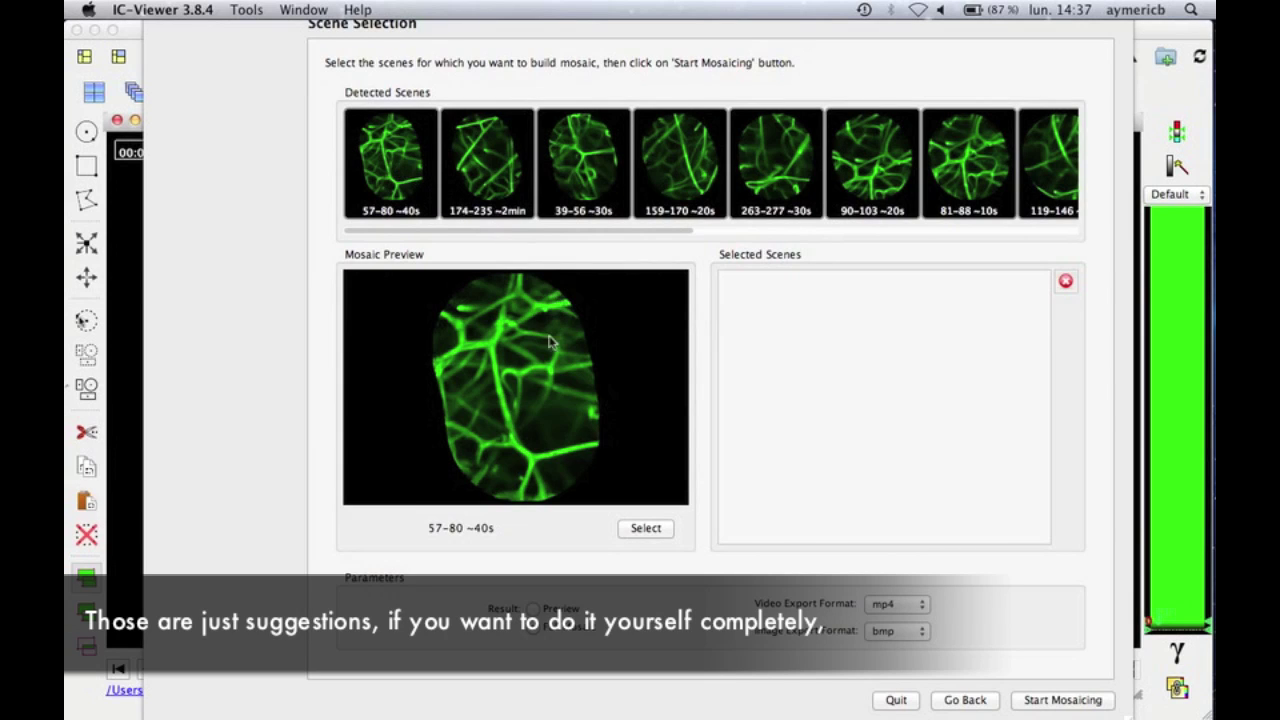
Adjust the range of the previewed 57-80 scene to frames 64-123, scrubbing through the sequence to check it
right_click(516, 378)
left_click(540, 390)
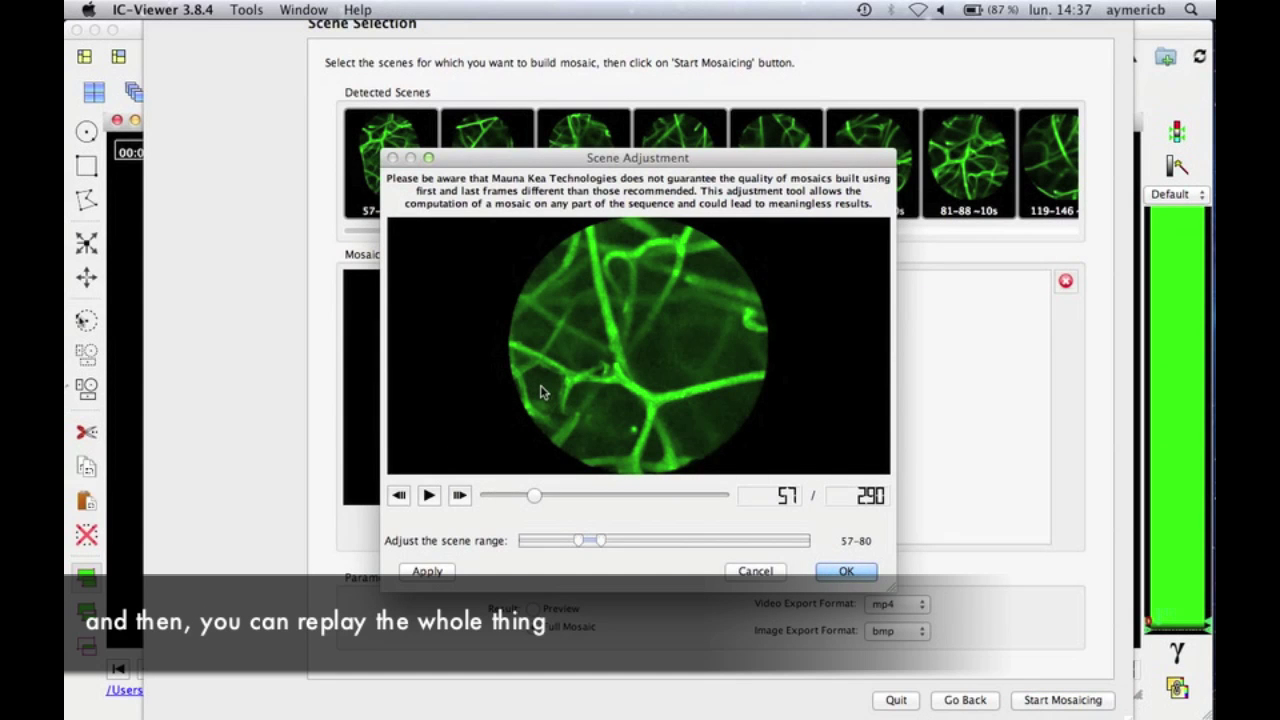
left_click_drag(534, 496, 730, 500)
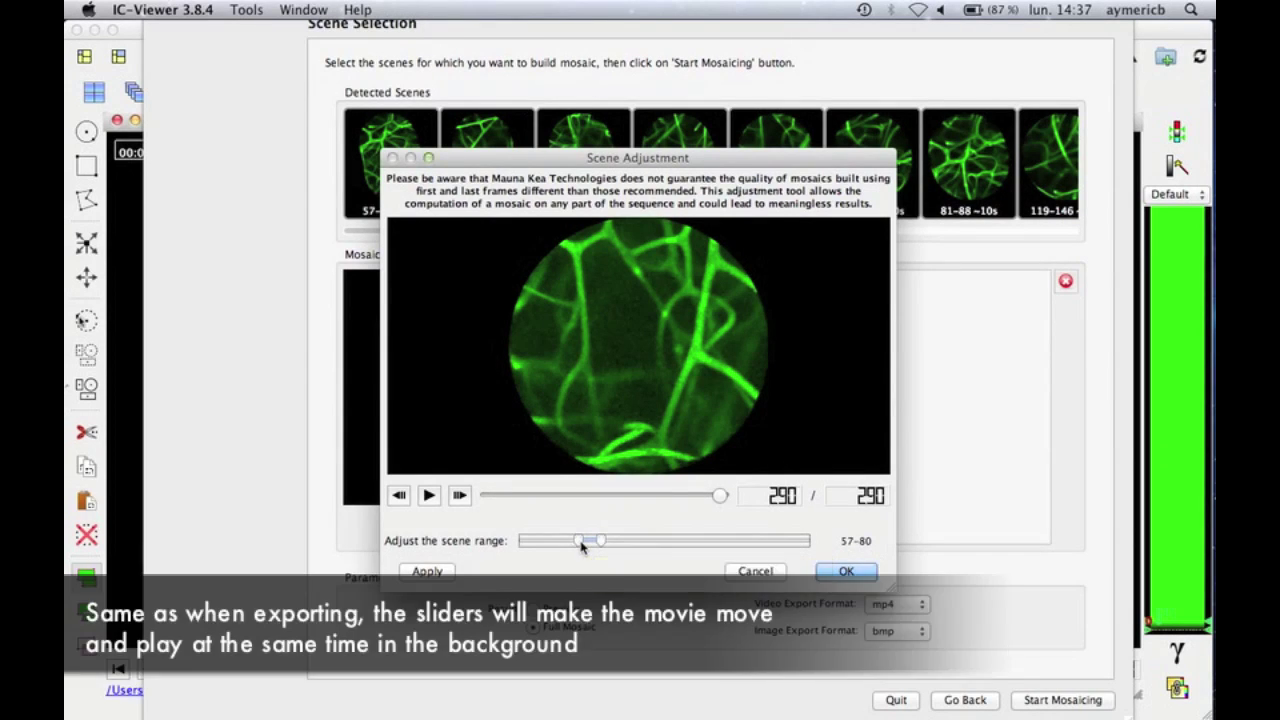
left_click_drag(582, 545, 643, 541)
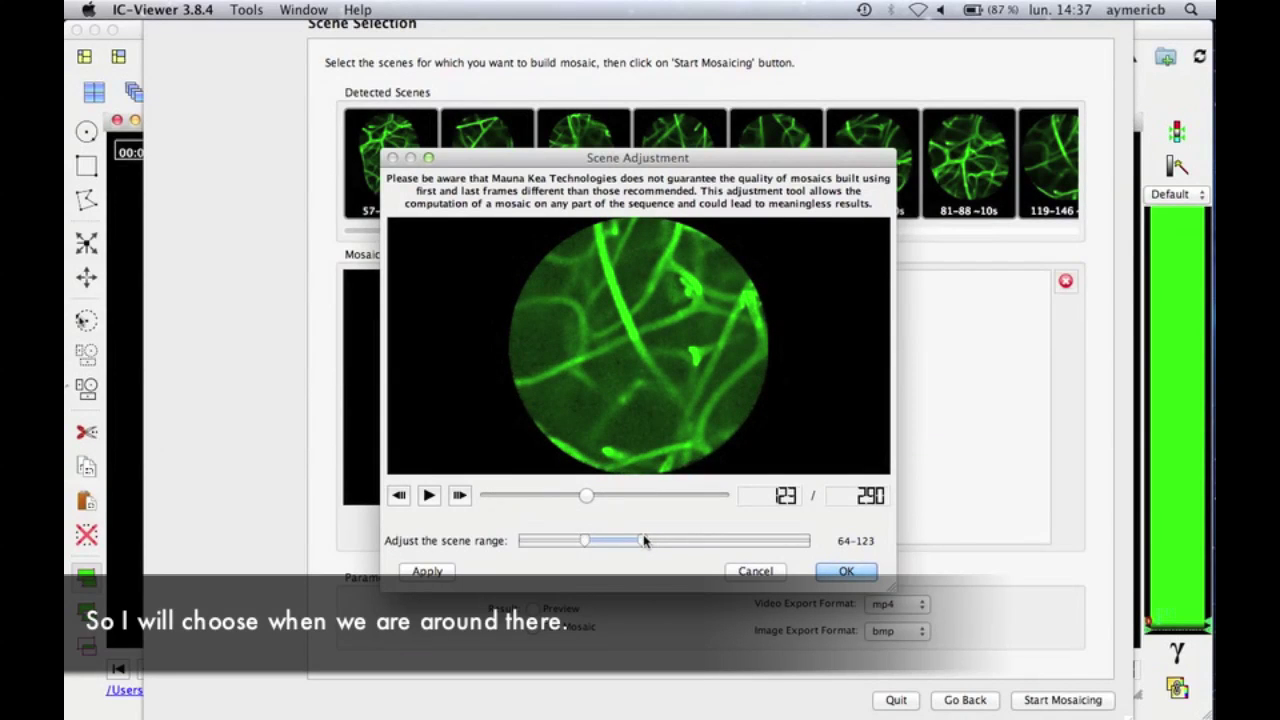
left_click(847, 572)
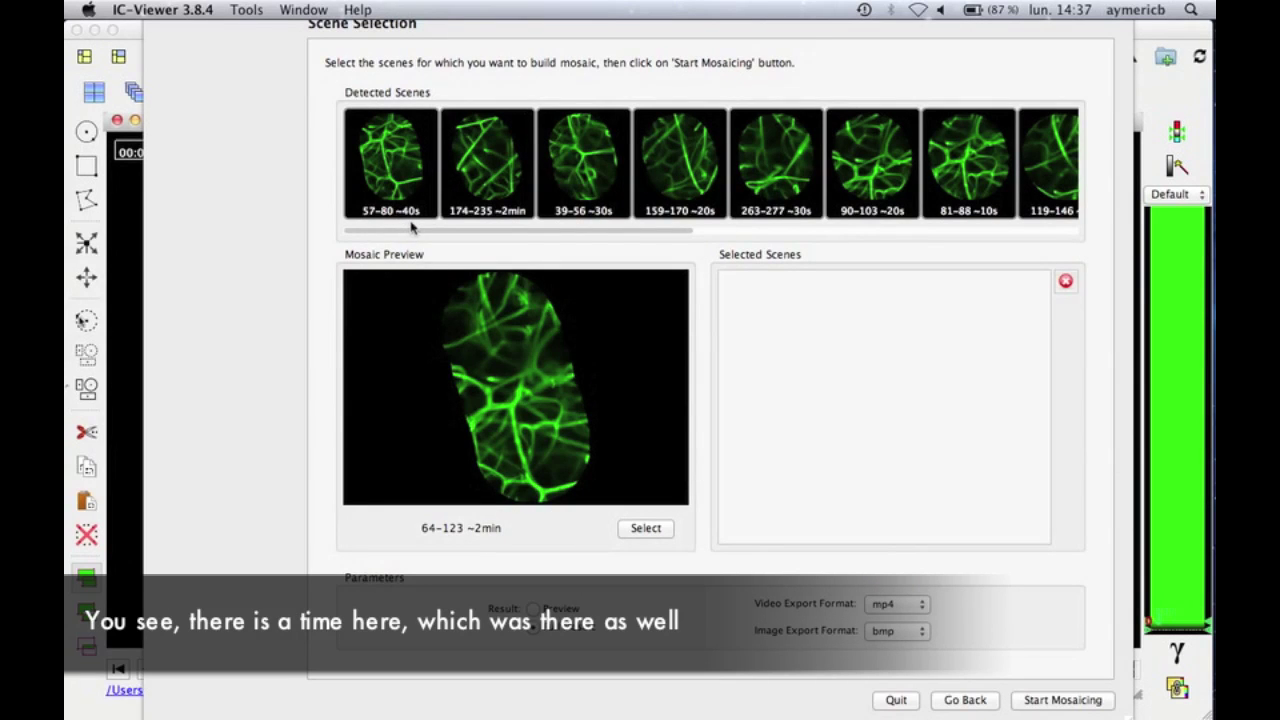
Shorten the previewed scene's range to frames 64-90 and add it to the selected scenes
right_click(546, 420)
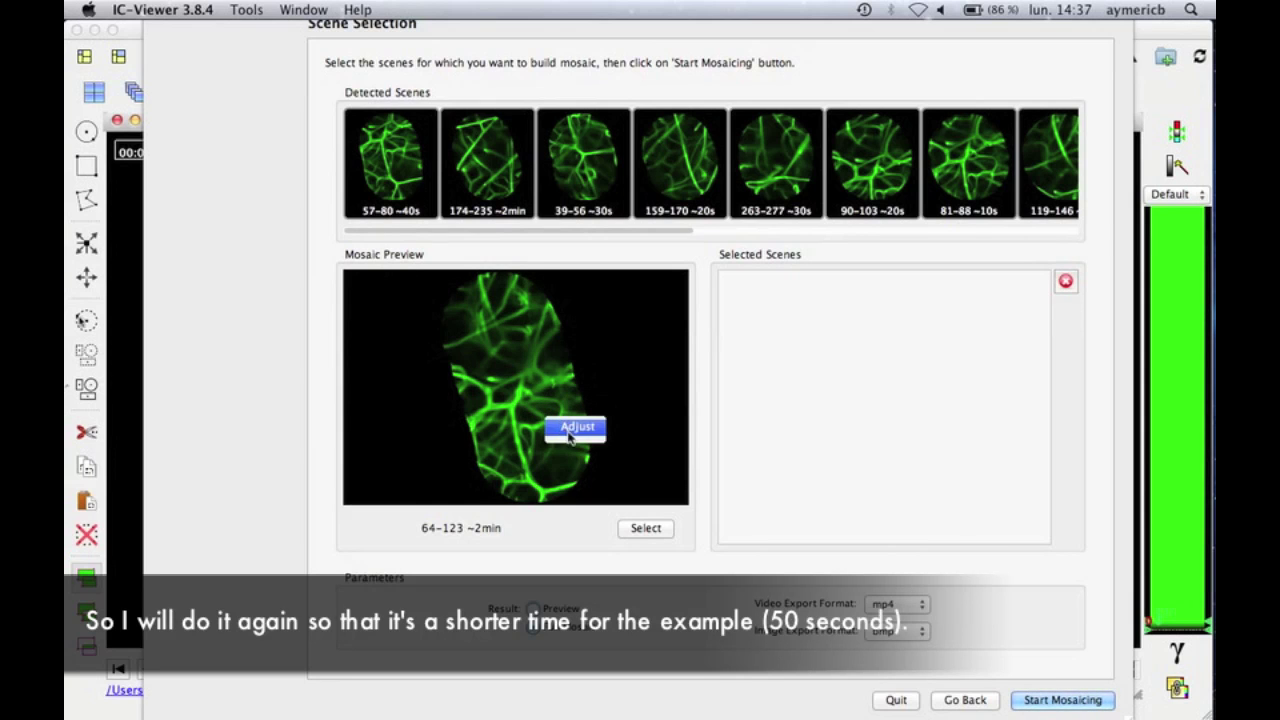
left_click(570, 435)
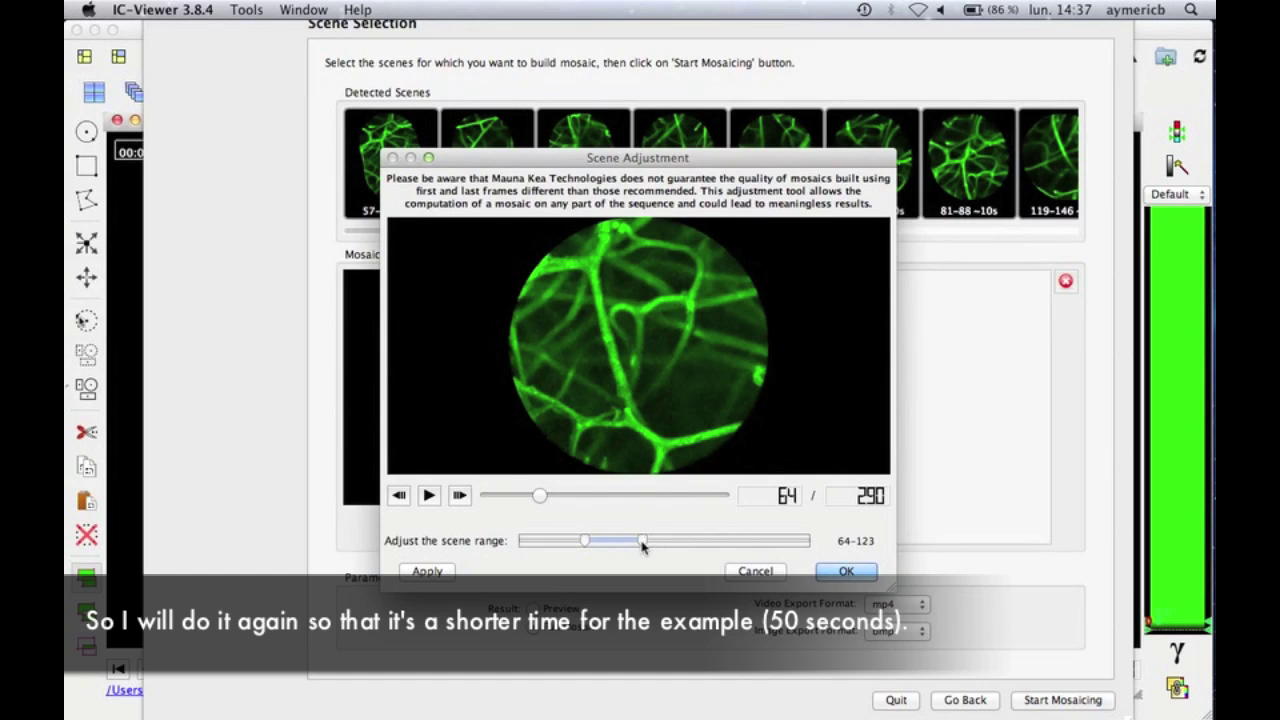
left_click_drag(643, 545, 610, 545)
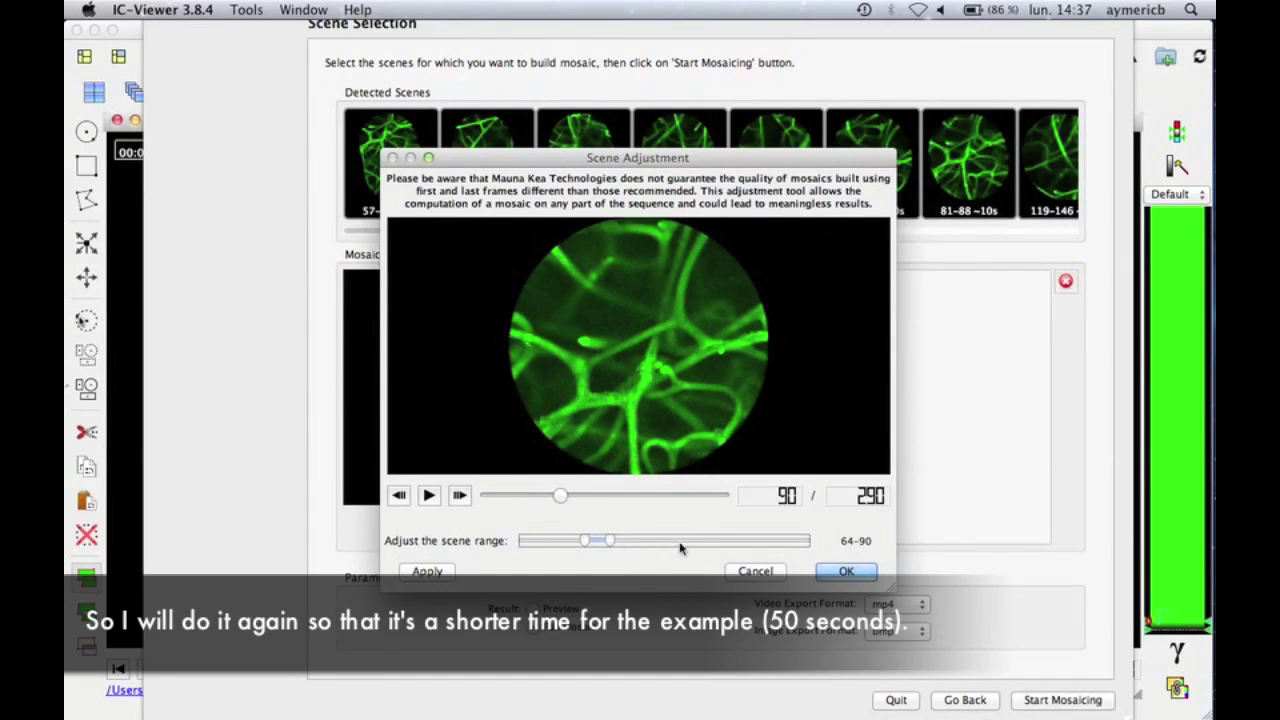
left_click(840, 571)
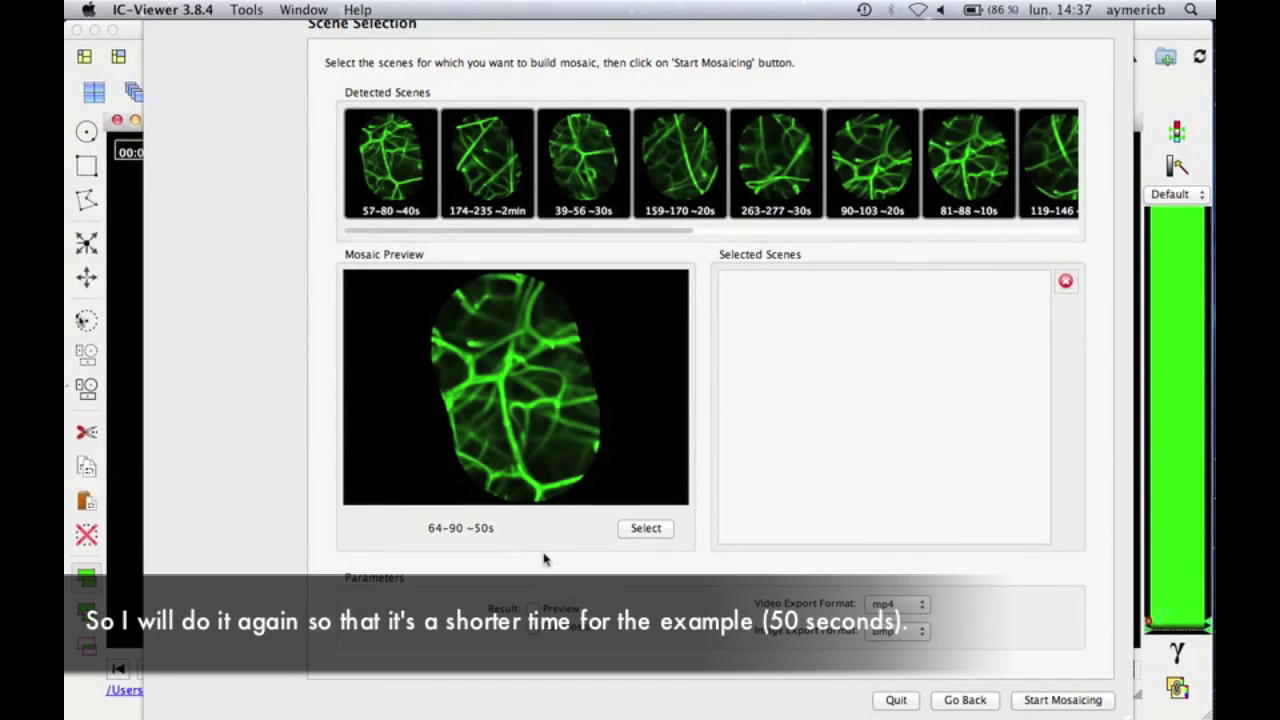
left_click(646, 528)
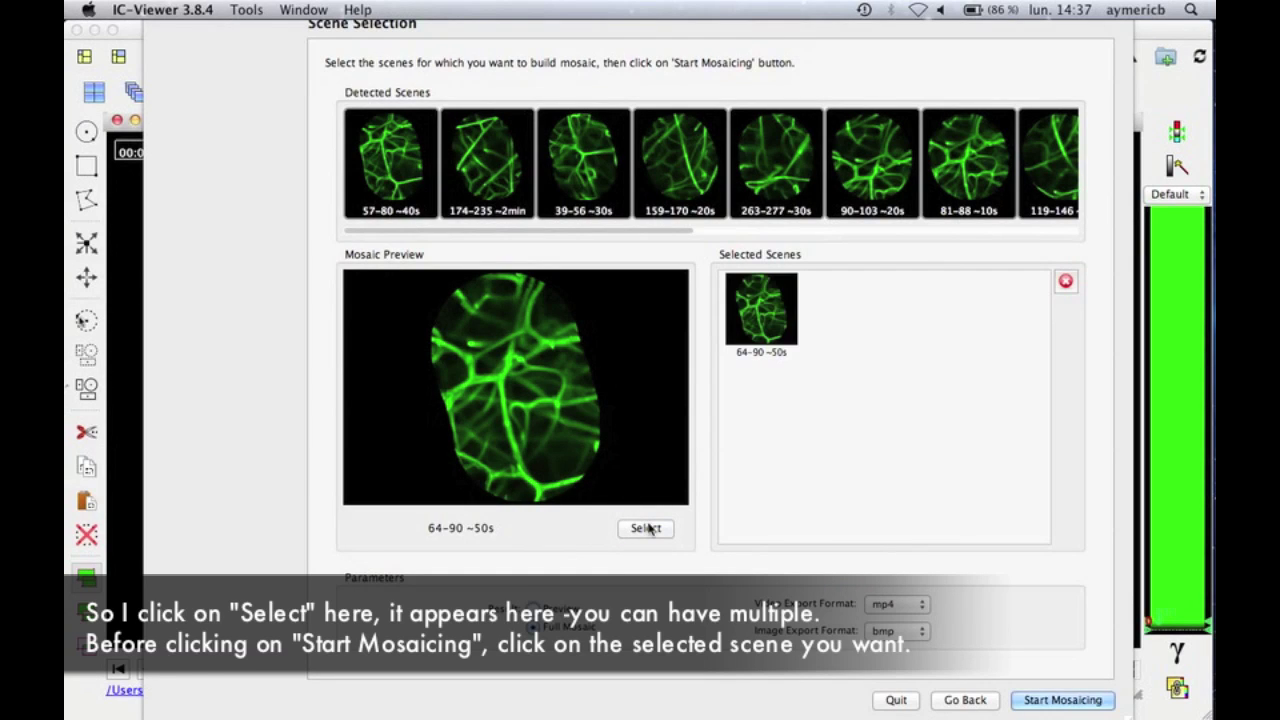
Highlight the selected 64-90 scene and keep mp4 as video export format and bmp as image export format
left_click(776, 292)
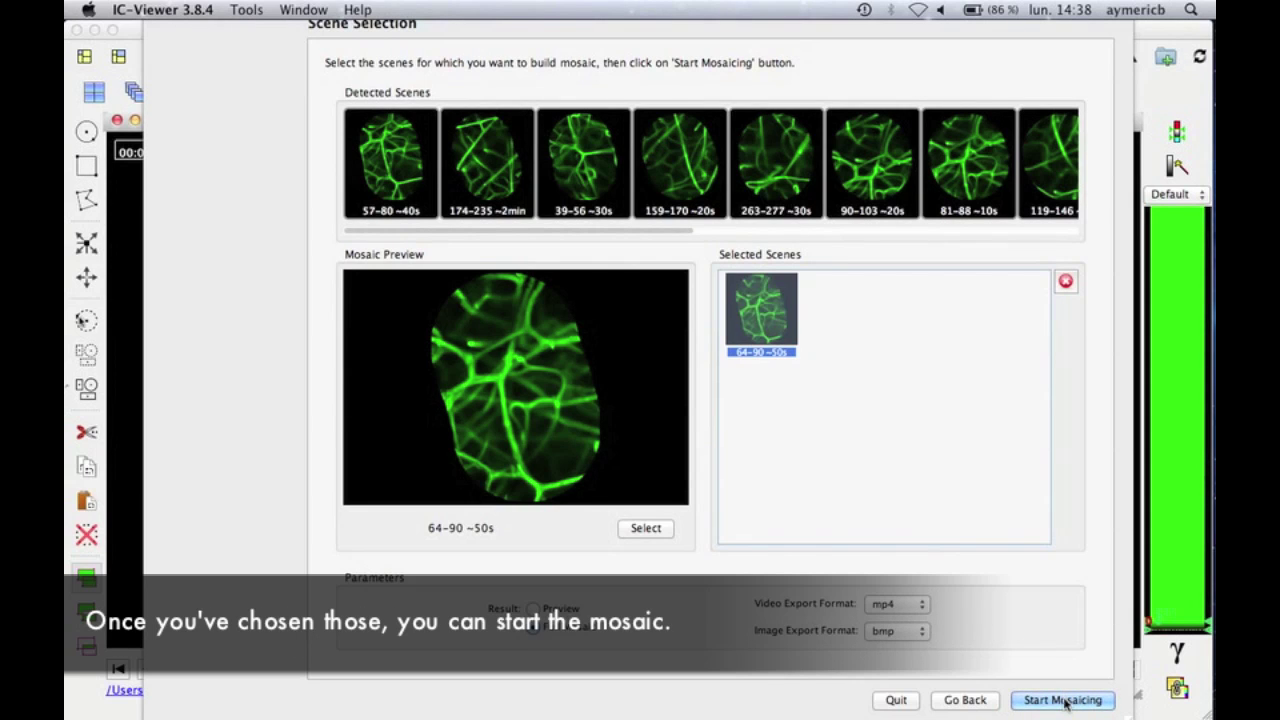
left_click(921, 604)
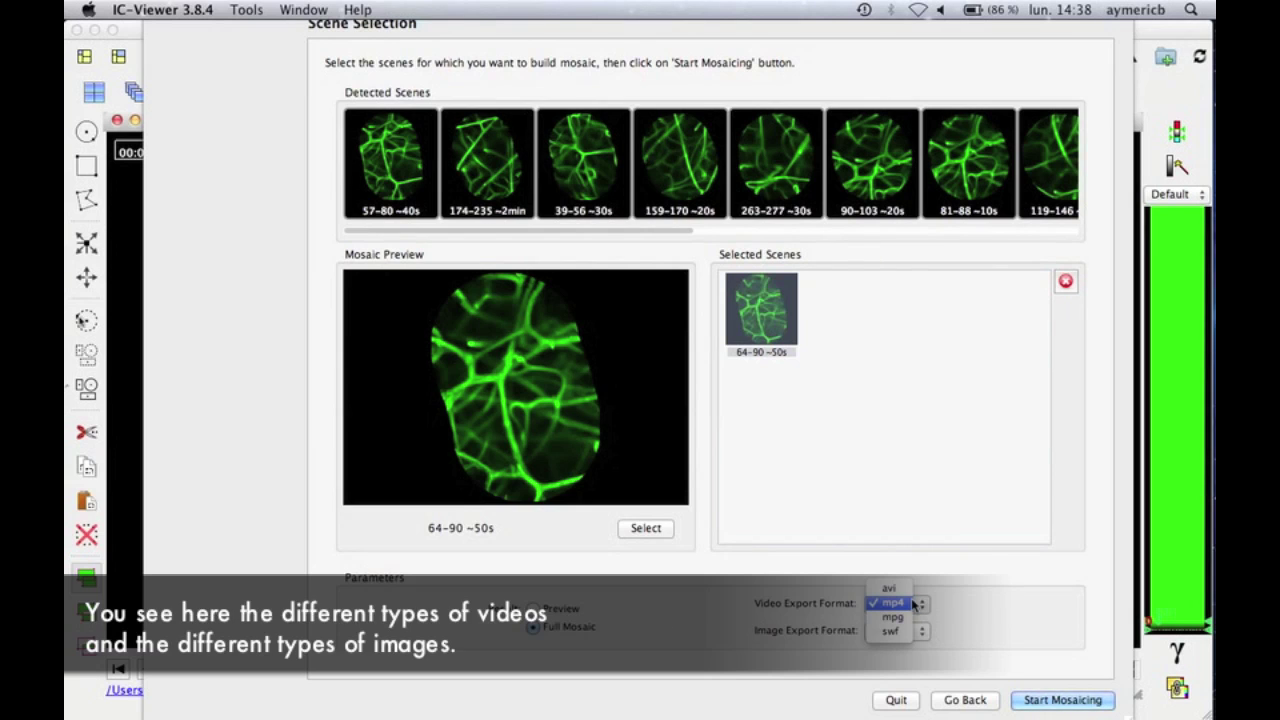
left_click(953, 609)
left_click(921, 631)
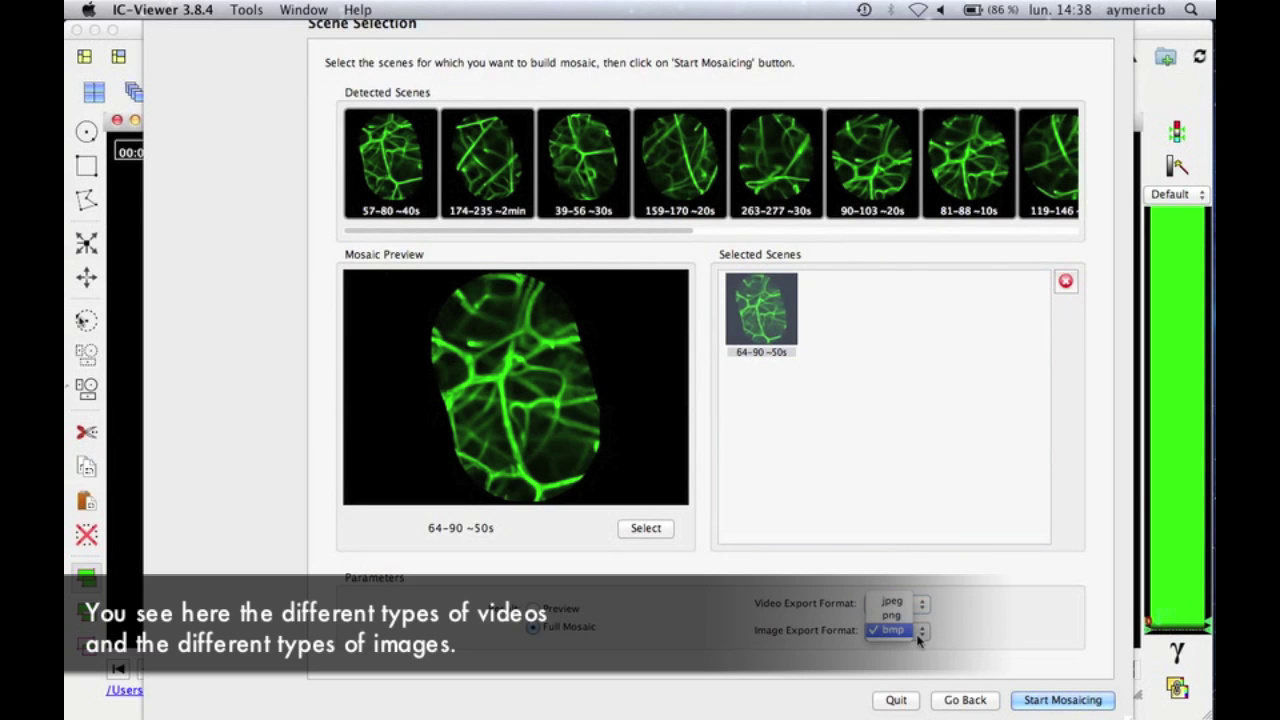
left_click(977, 633)
Compute the mosaic for the highlighted scene, open it in the workspace and quit the mosaicing wizard
left_click(1072, 704)
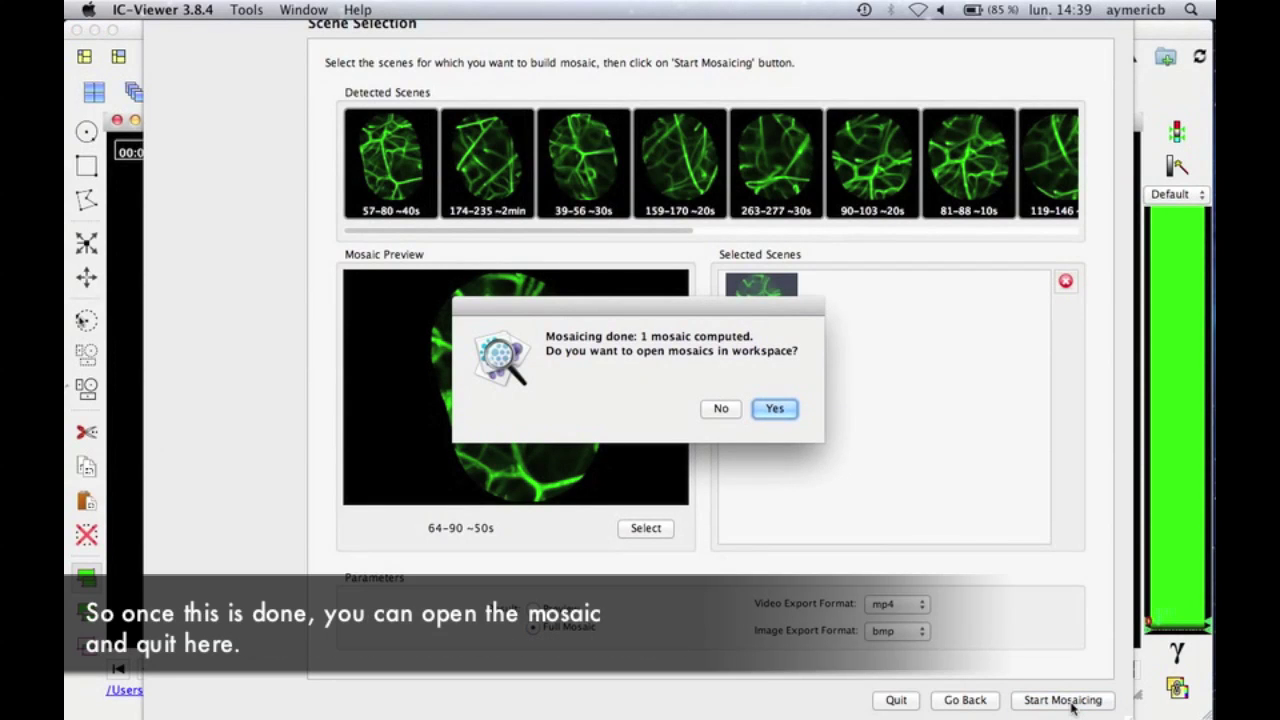
left_click(775, 410)
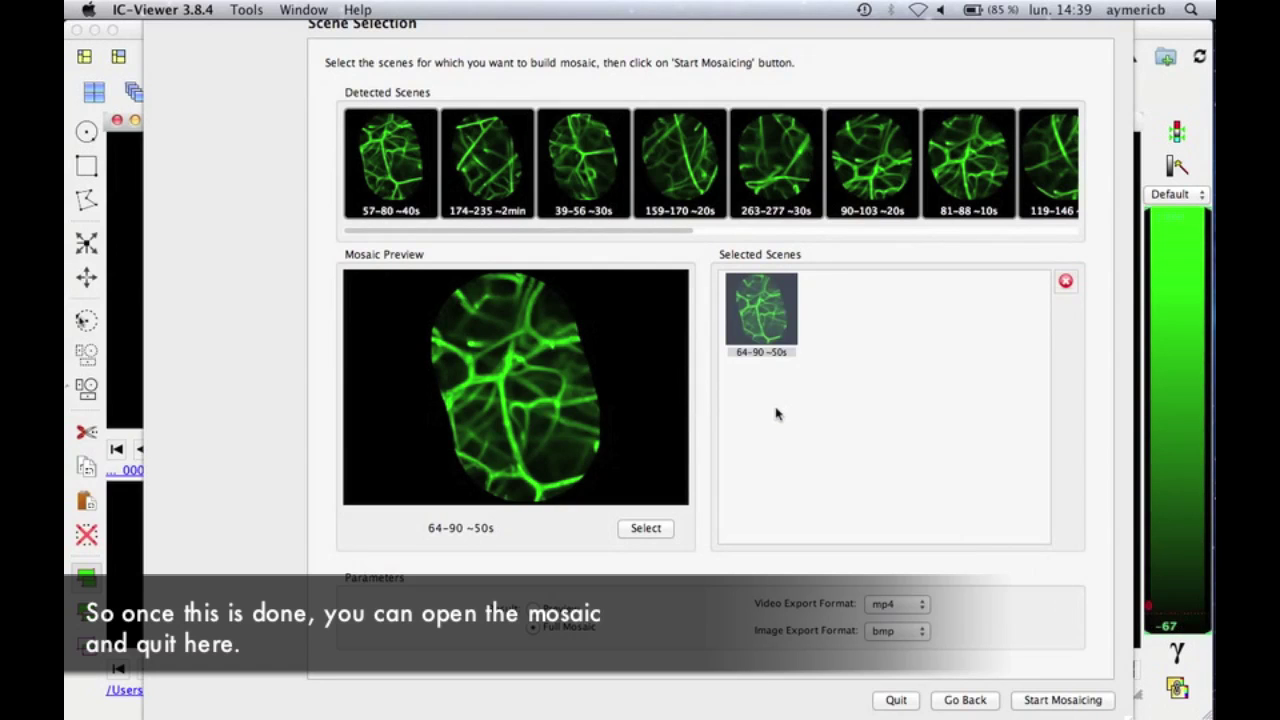
left_click(898, 701)
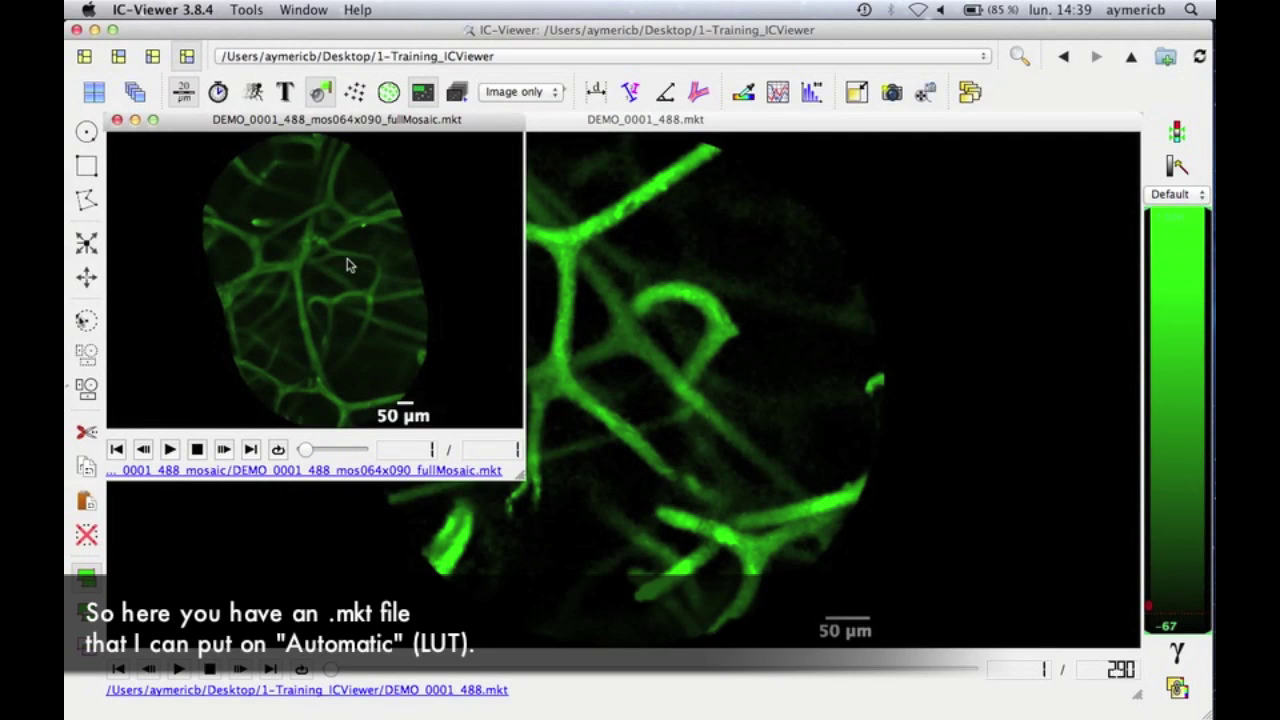
Apply the automatic lookup table to the full mosaic and maximize its window
left_click(1172, 168)
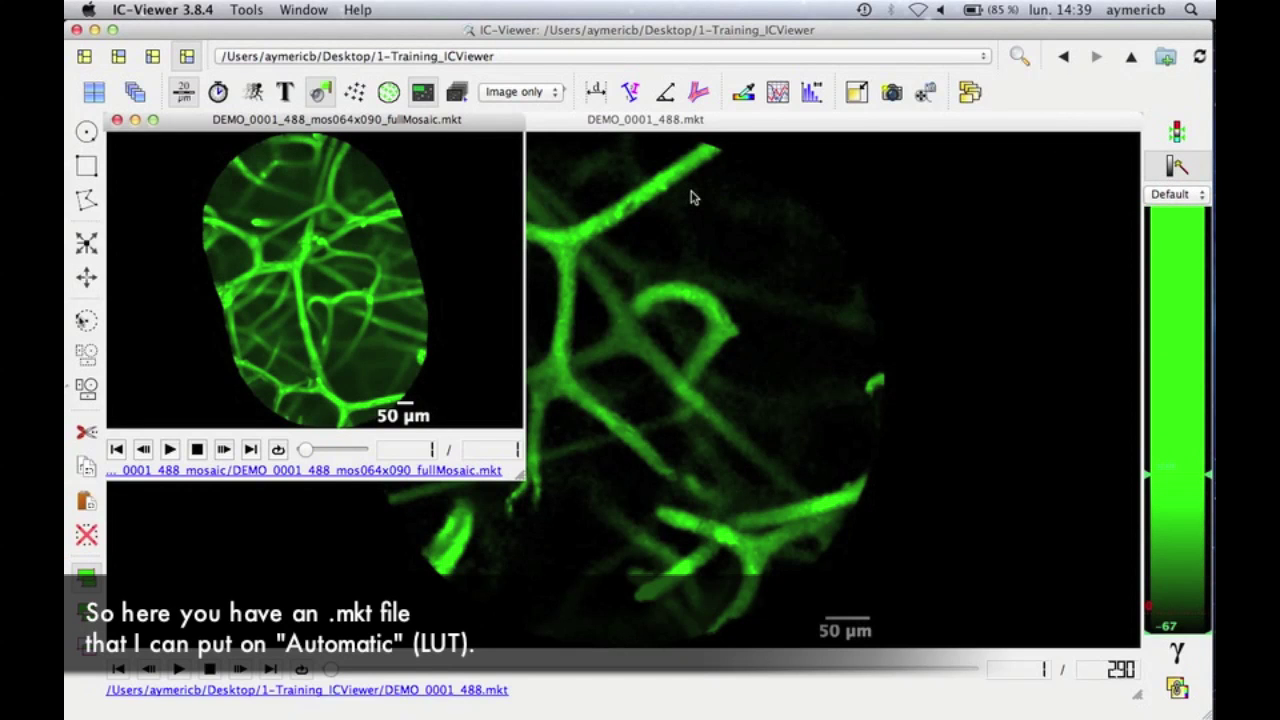
left_click(153, 120)
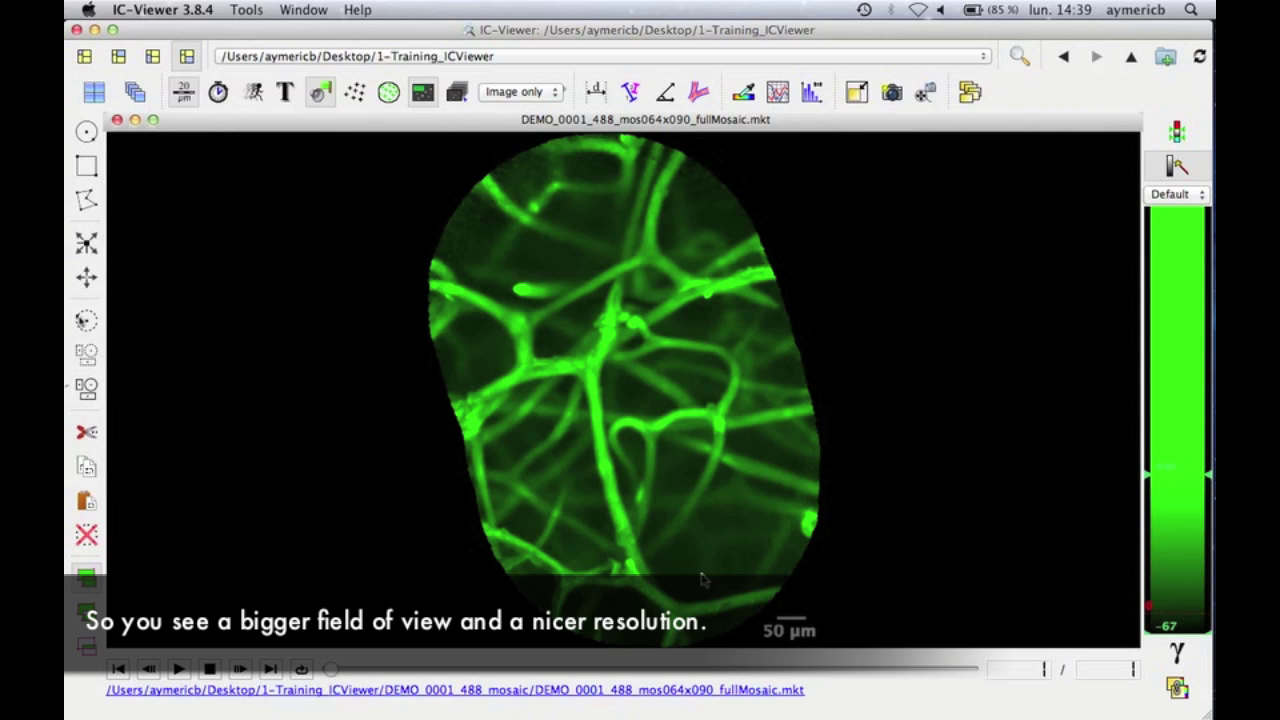
Browse to the DEMO_0001_488_mosaic folder and play the DEMO_0001_488_mos064x090_fullMosaic_grow.mp4 video in QuickTime Player
left_click(119, 58)
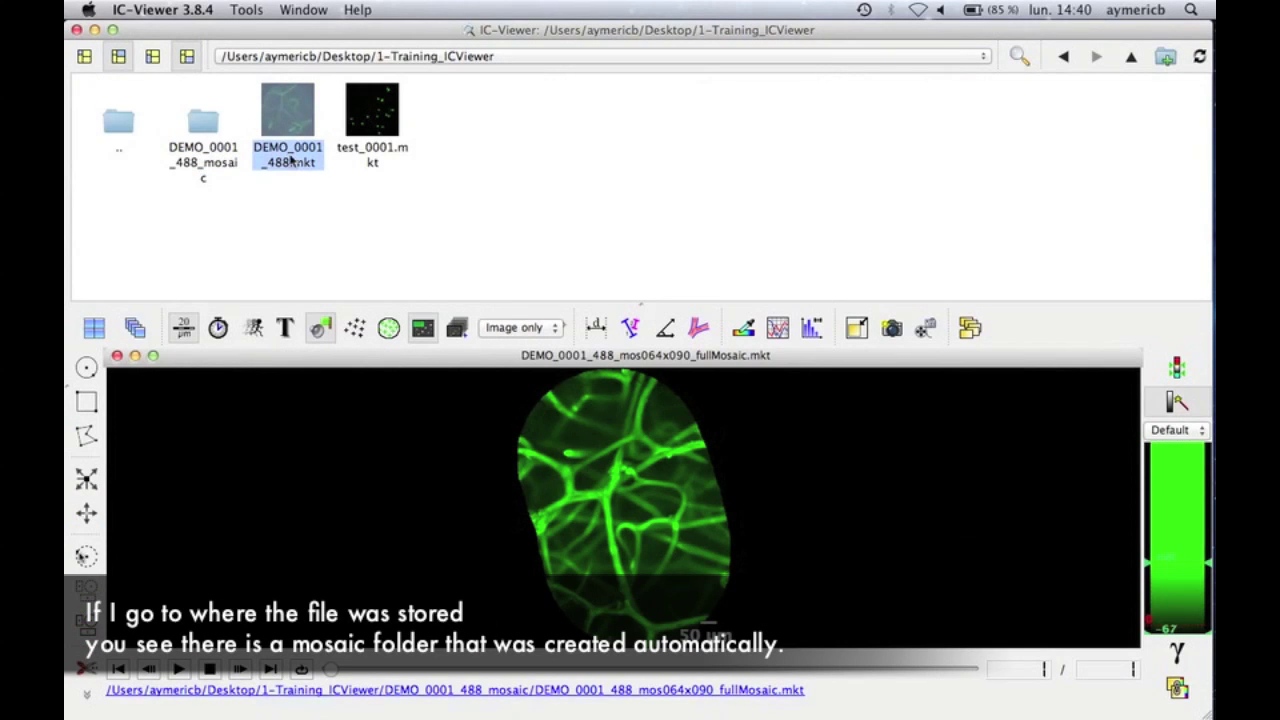
mouse_move(291, 162)
double_click(205, 121)
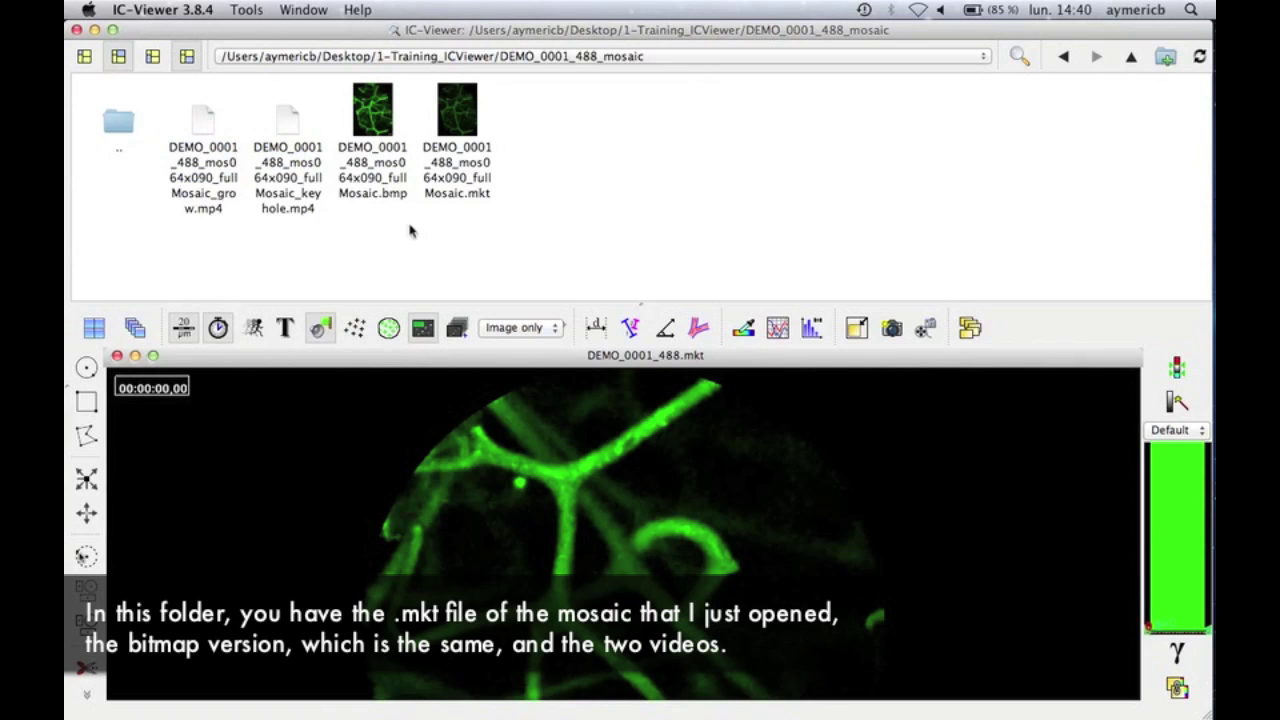
left_click(463, 176)
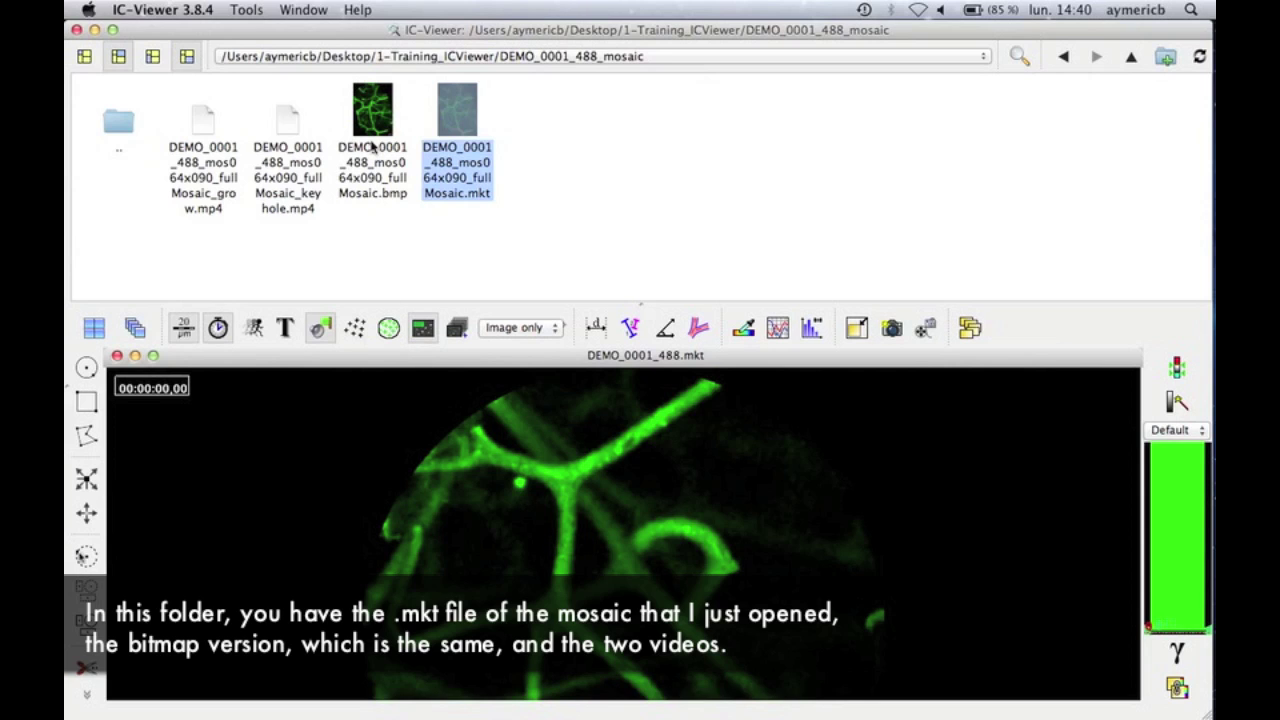
double_click(188, 180)
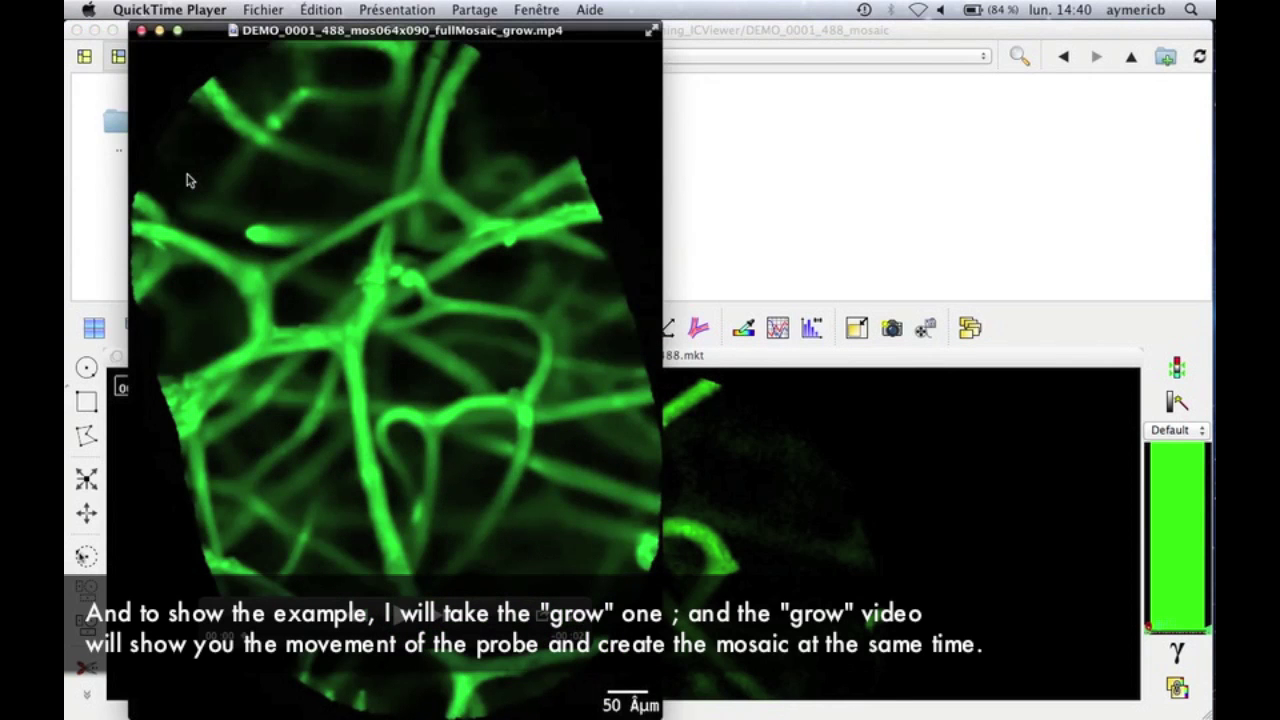
left_click(408, 624)
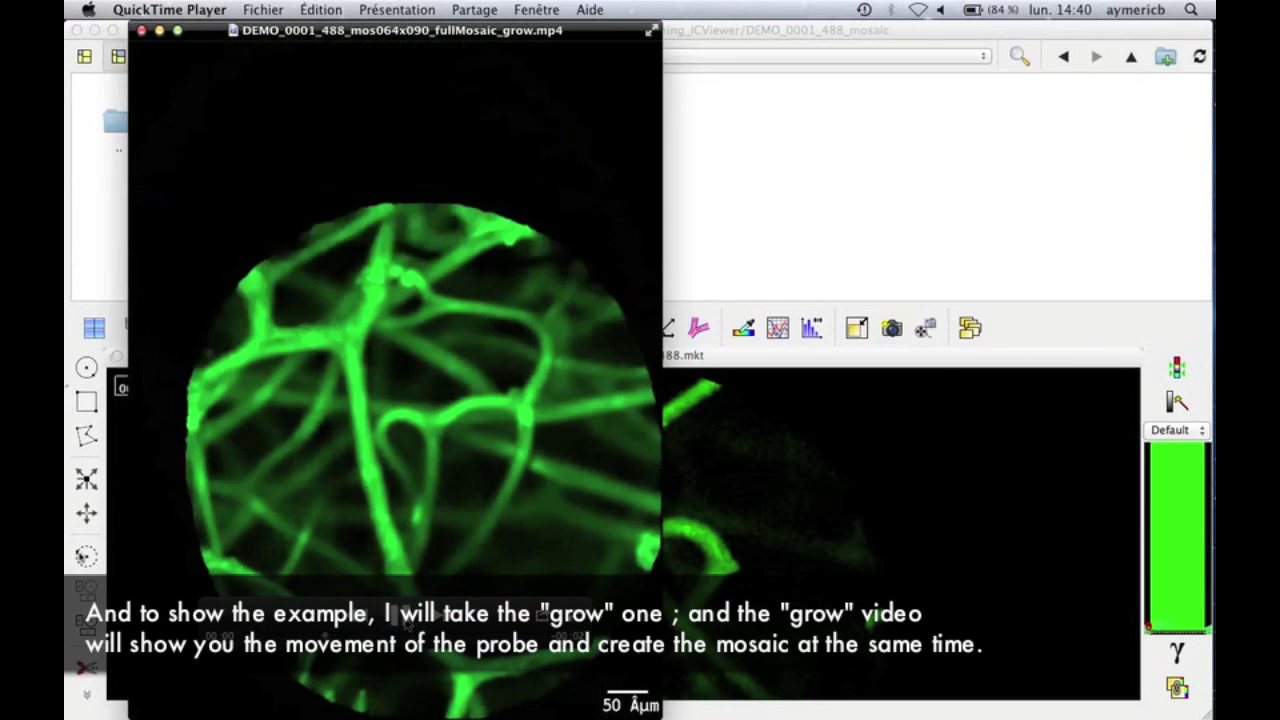